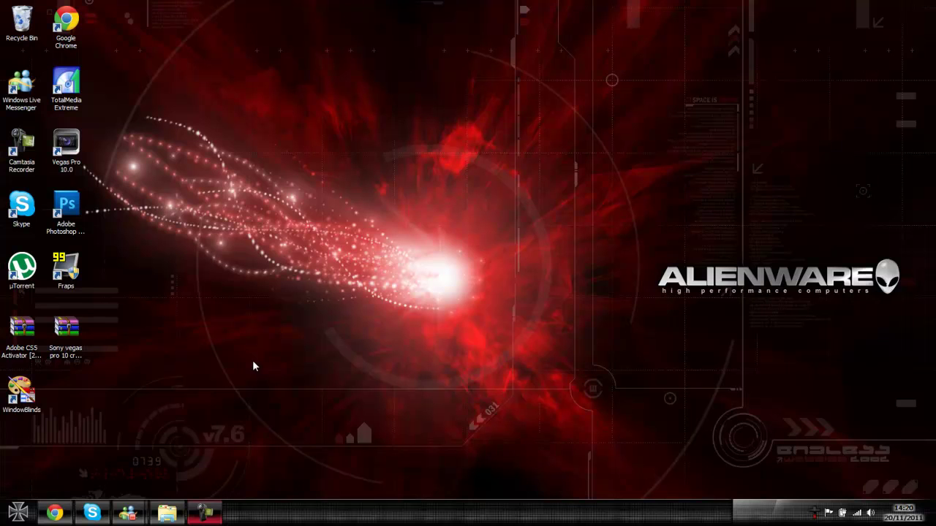
Examine the current skin on the start menu and in the Pictures library window.
click(18, 512)
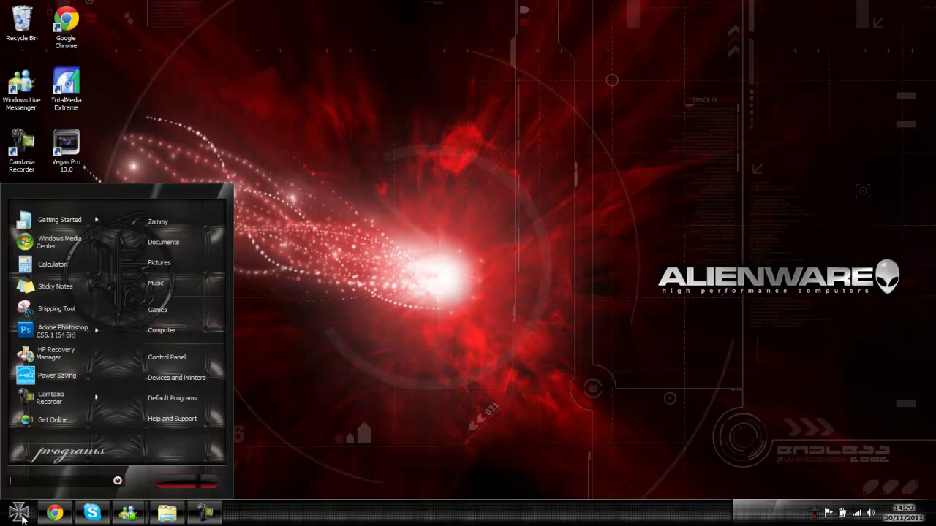
click(419, 382)
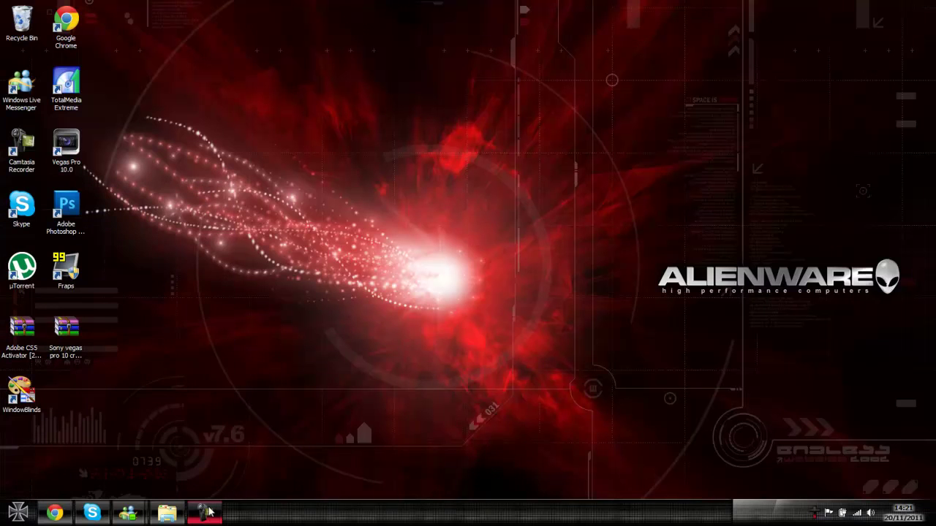
click(166, 516)
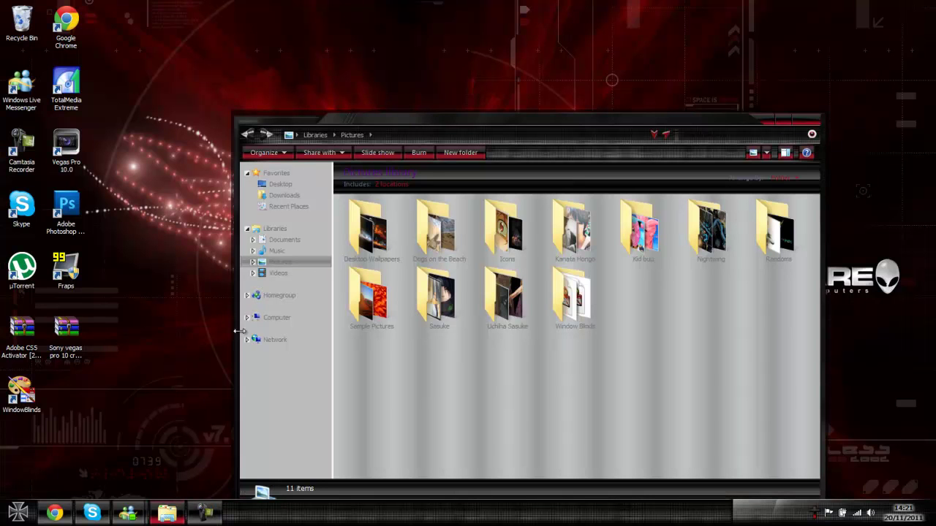
click(768, 119)
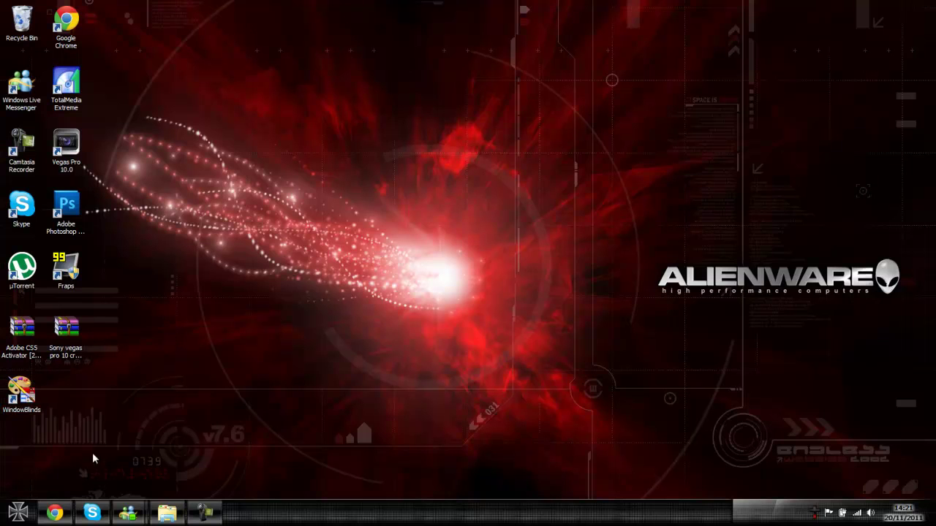
click(55, 512)
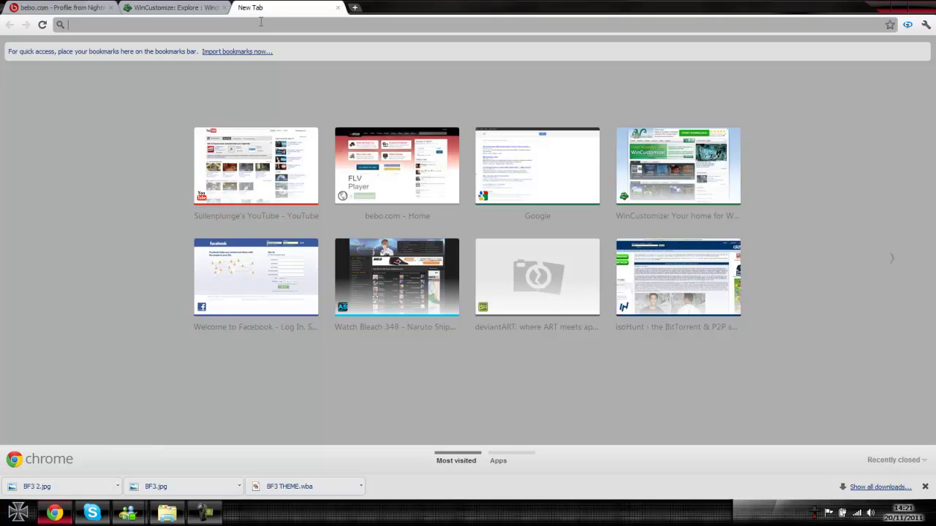
text(www.google.co.uk)
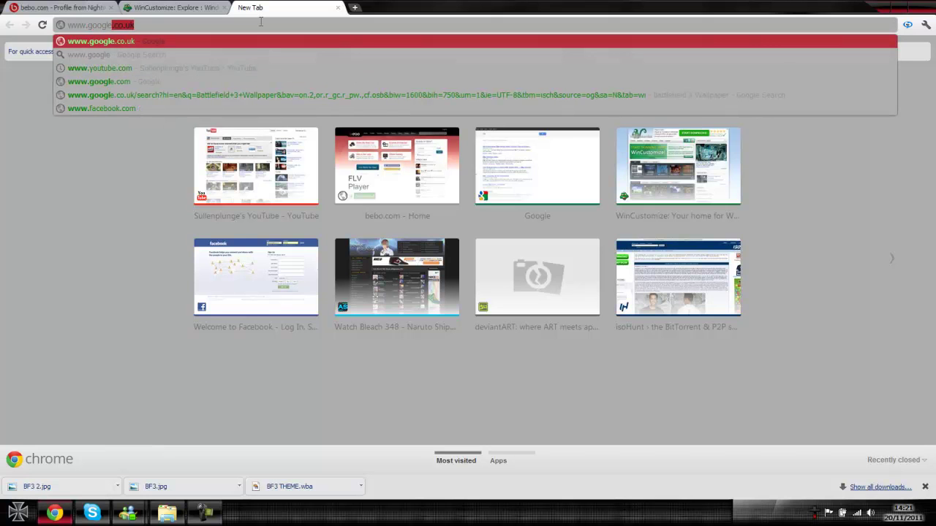
key(Return)
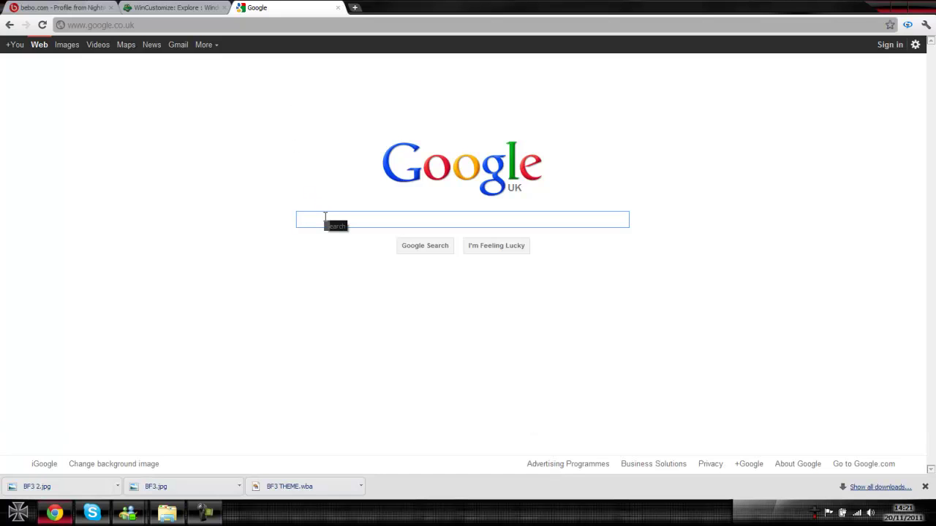
Search Google for "Windows Blinds 7.2" and open the CNET download page for WindowBlinds.
text(Windo)
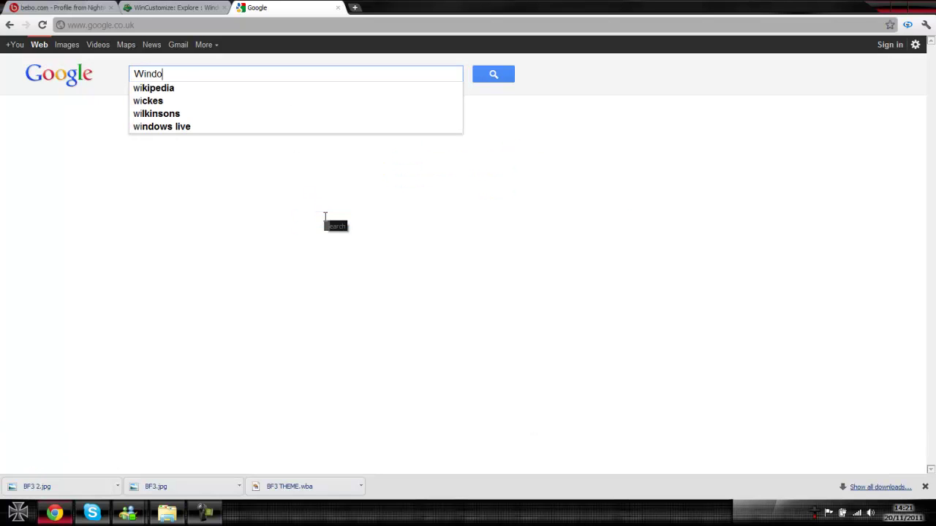
text(ws Bl)
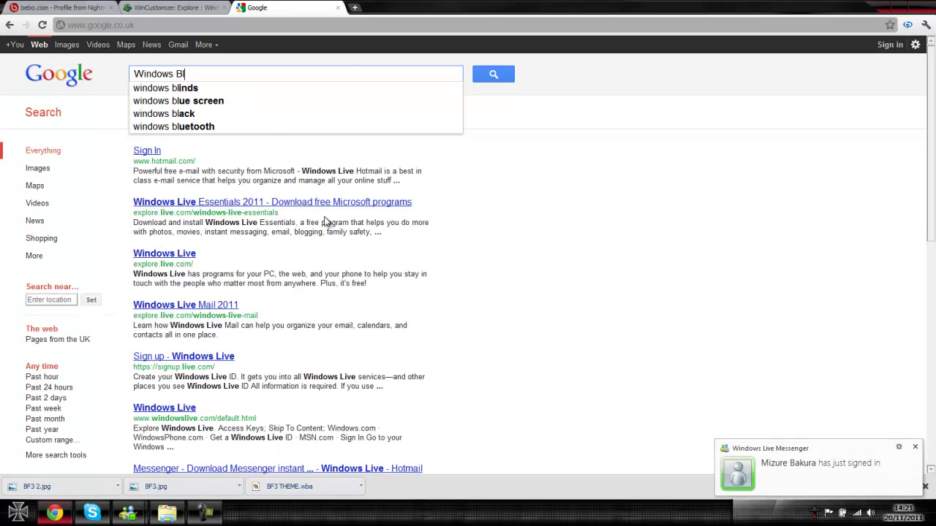
text(inds 7)
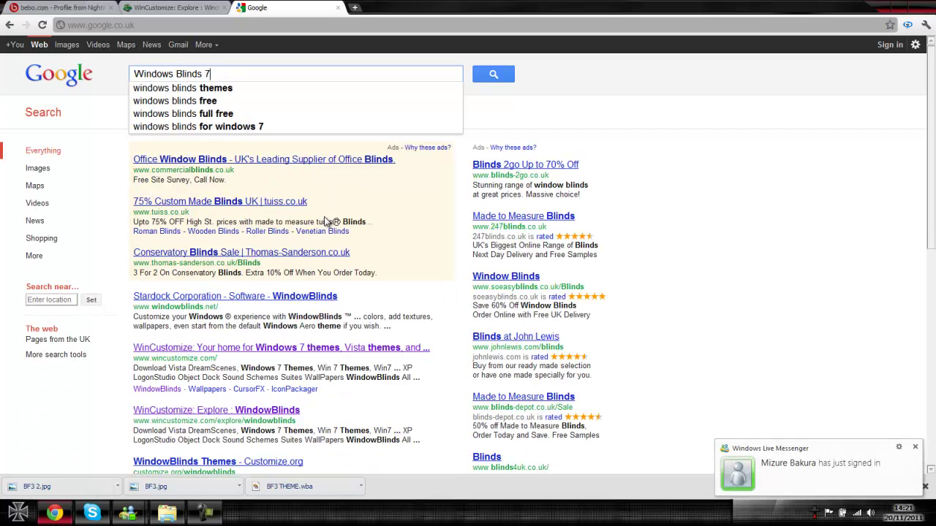
text(;2)
key(BackSpace)
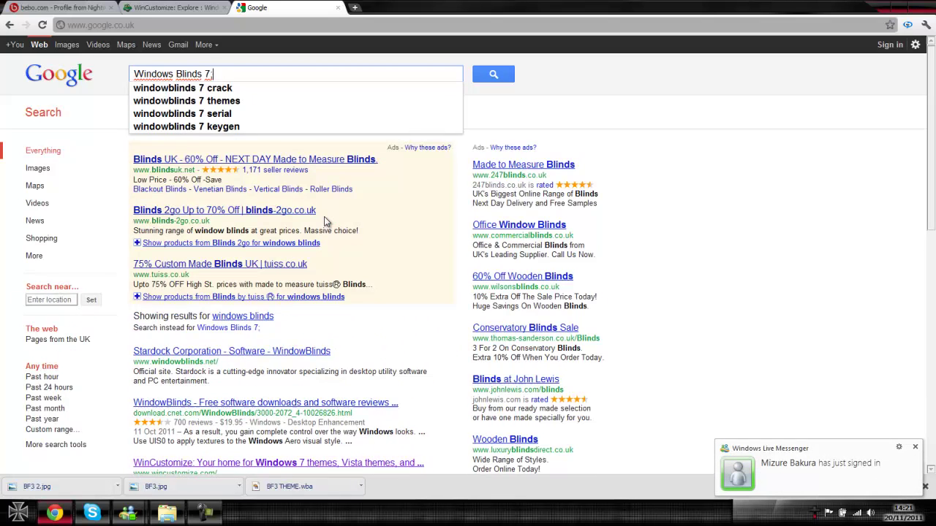
text(6)
key(BackSpace)
key(BackSpace)
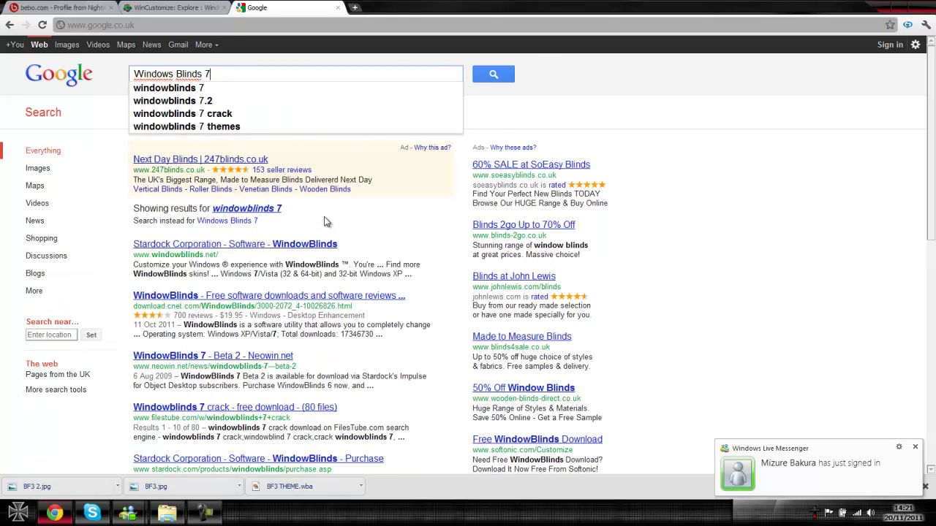
text(.2)
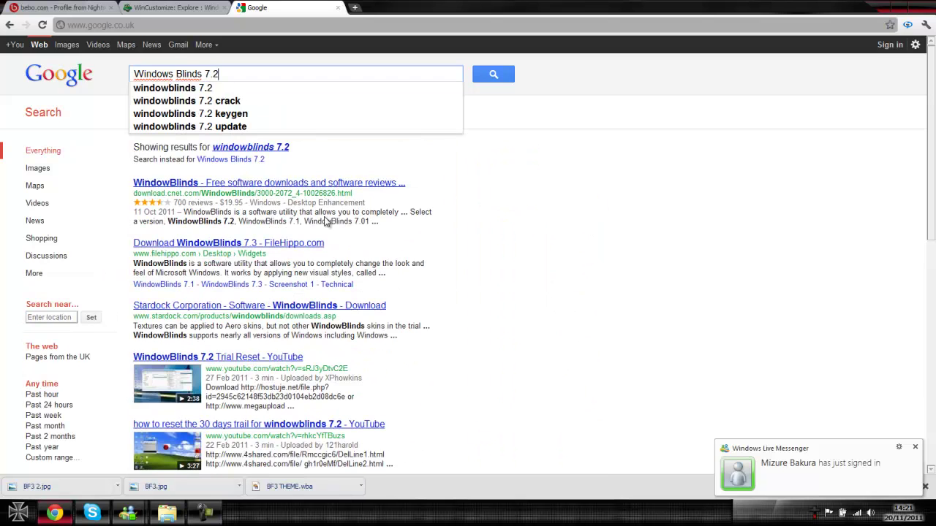
key(Return)
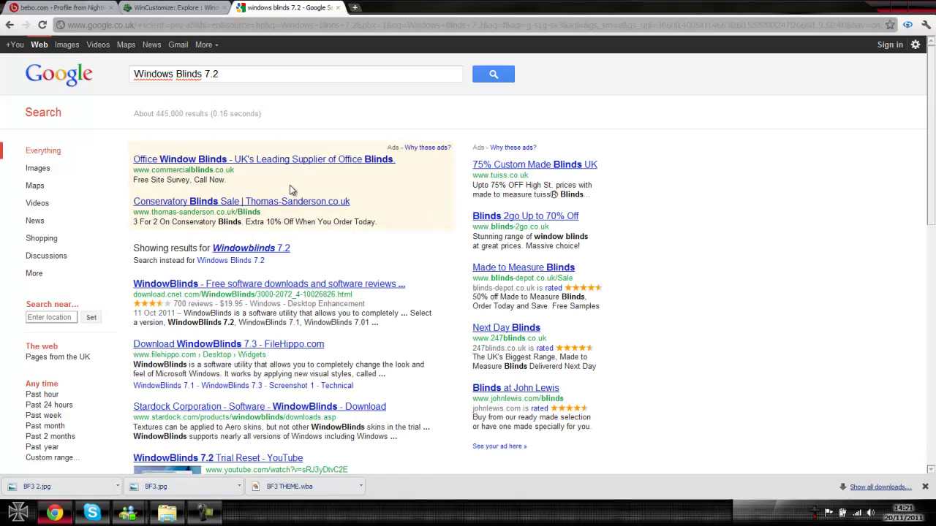
click(236, 283)
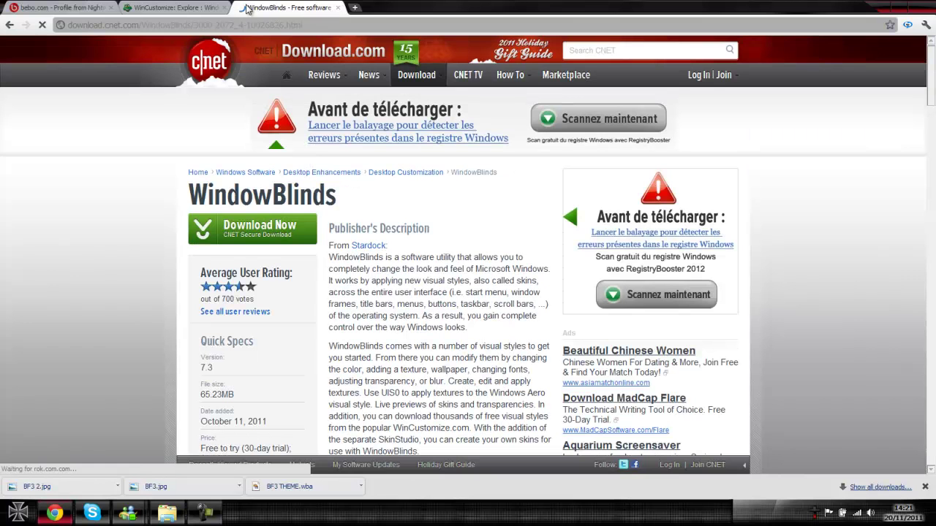
Minimise the browser and launch WindowBlinds from the desktop.
click(889, 9)
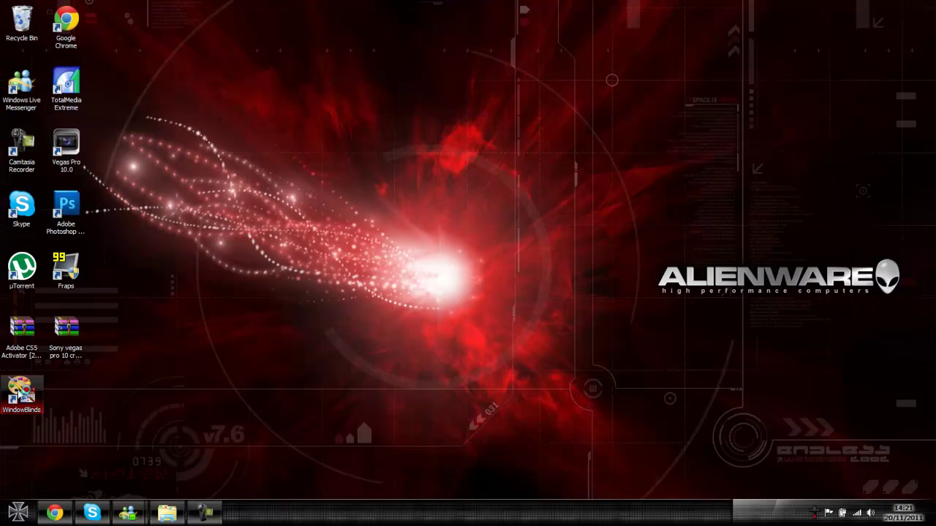
double_click(20, 393)
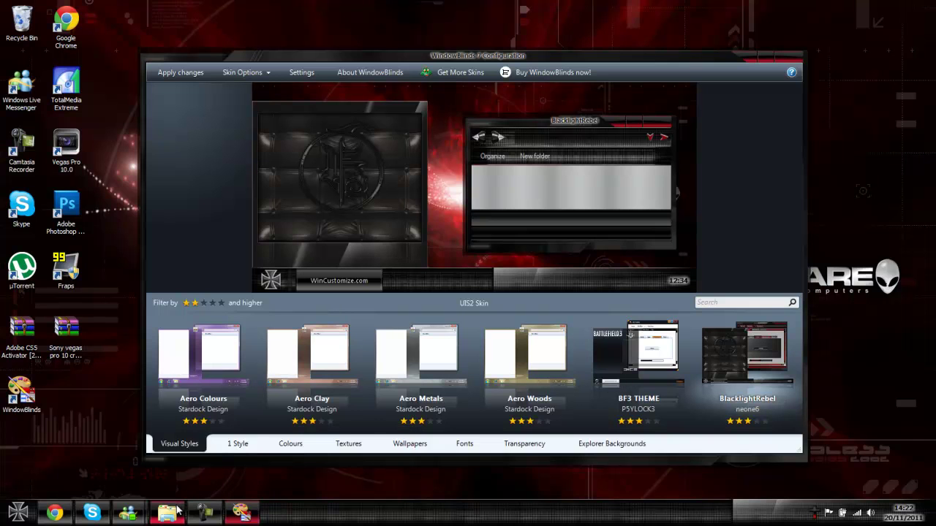
Switch to Chrome and view the Explore categories on the open WinCustomize page.
mouse_move(126, 516)
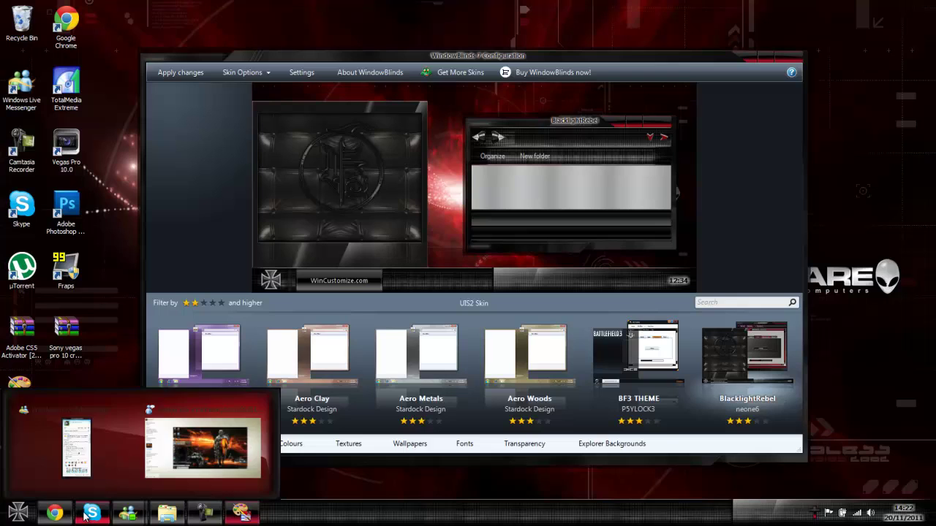
click(82, 440)
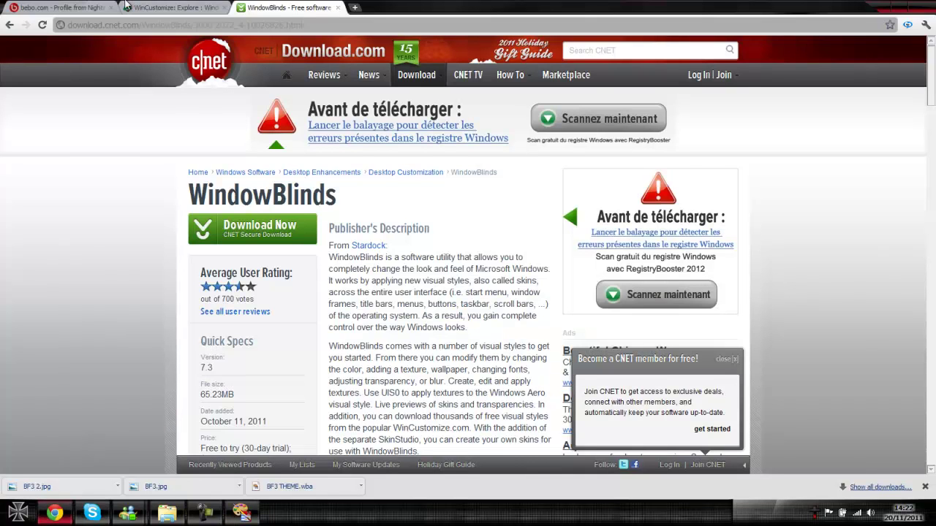
click(192, 8)
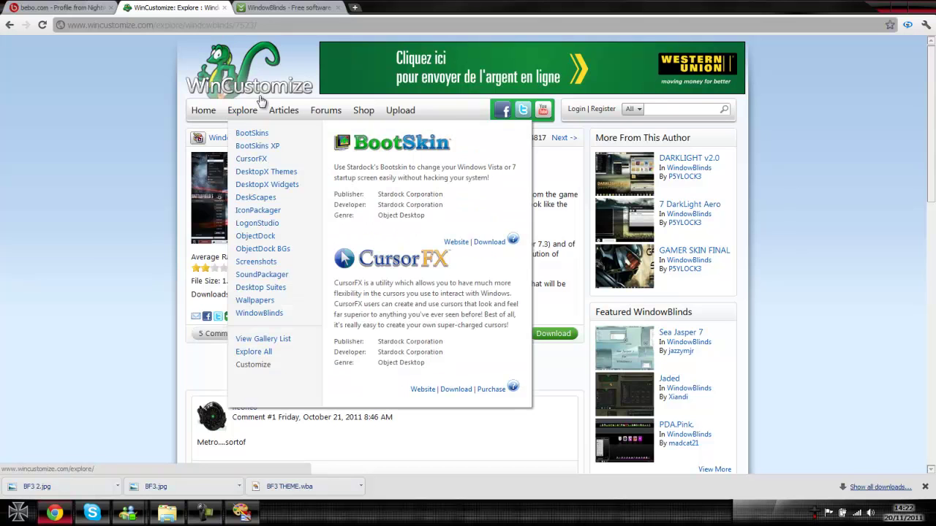
mouse_move(247, 117)
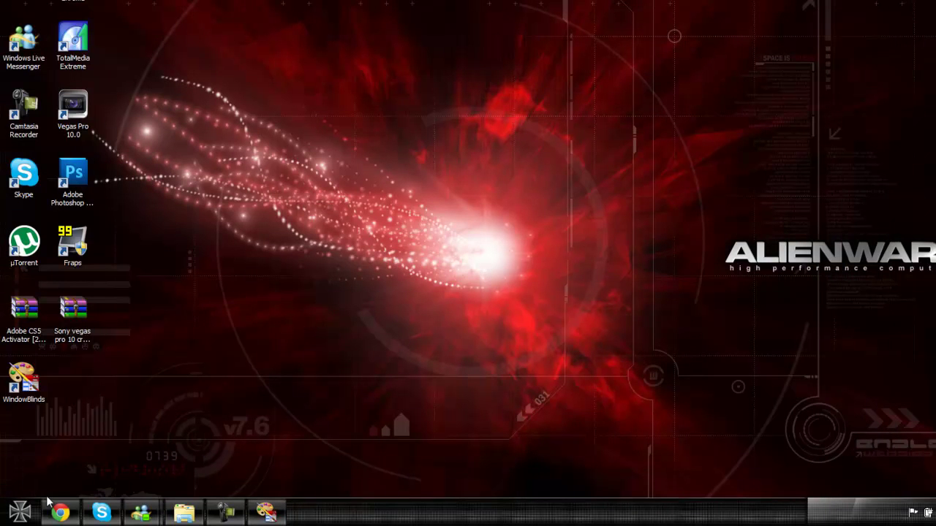
Set the BF3 2 image from the Desktop Wallpapers folder in Pictures as the desktop background and put the folder window away.
click(19, 512)
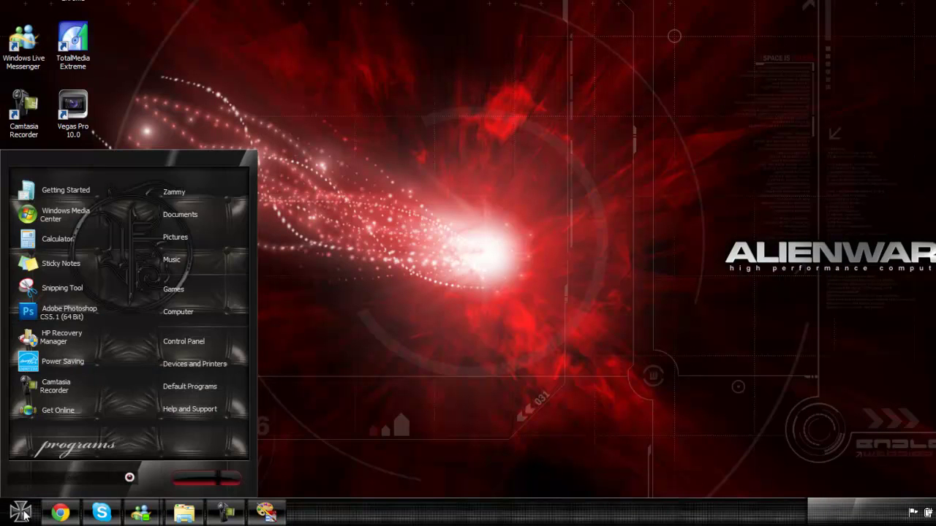
click(182, 231)
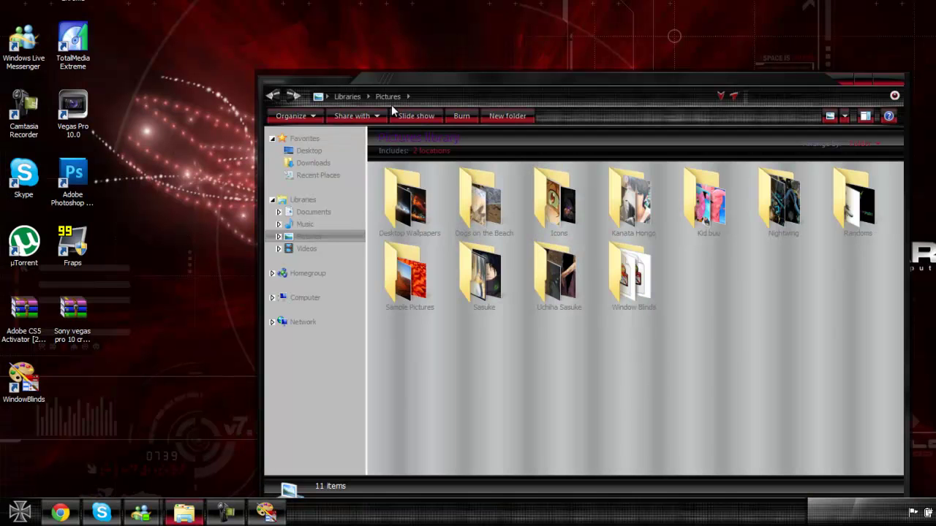
double_click(386, 208)
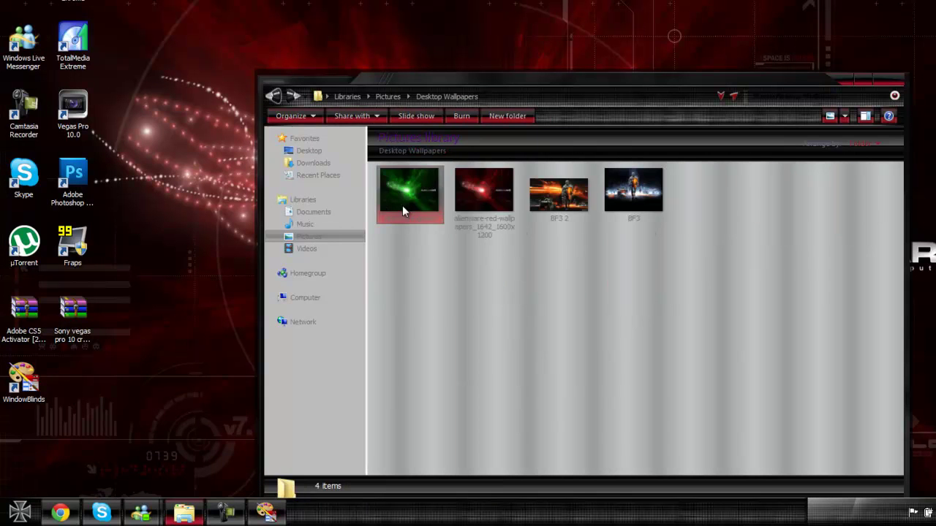
click(553, 192)
right_click(552, 190)
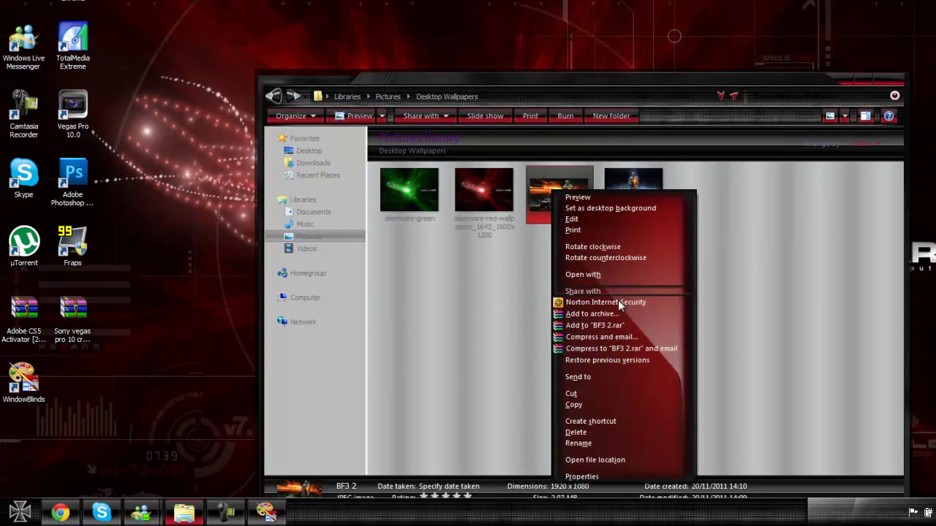
click(593, 208)
click(841, 80)
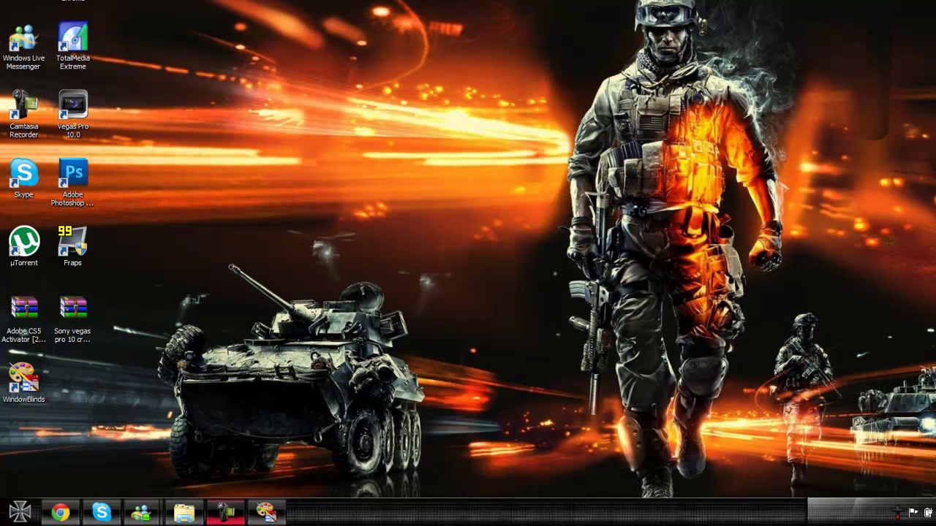
Switch to WindowBlinds, view the skin files in Downloads available for installing from disk, and cancel the dialog.
click(265, 514)
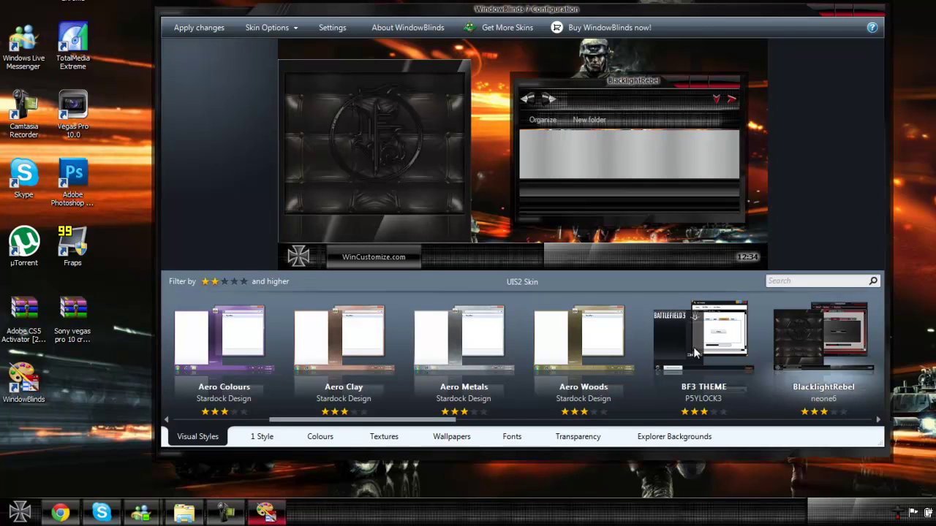
click(291, 30)
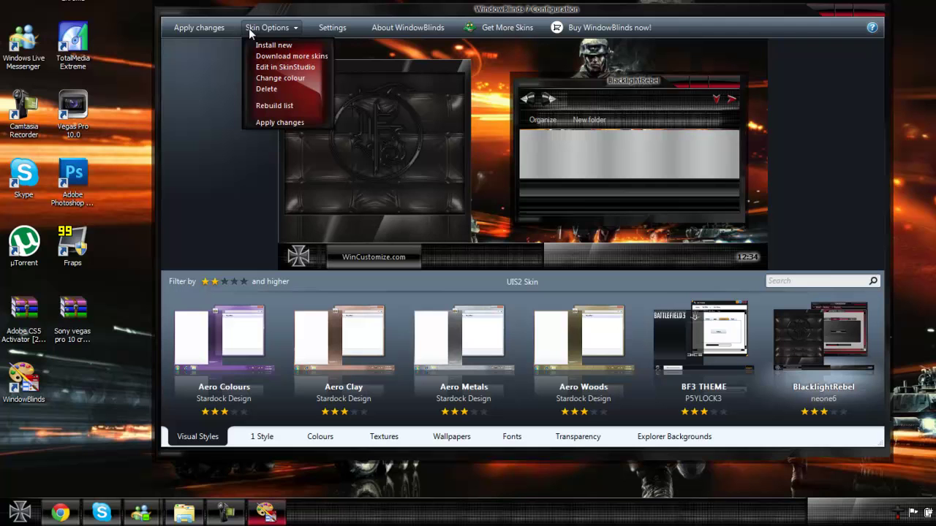
click(268, 44)
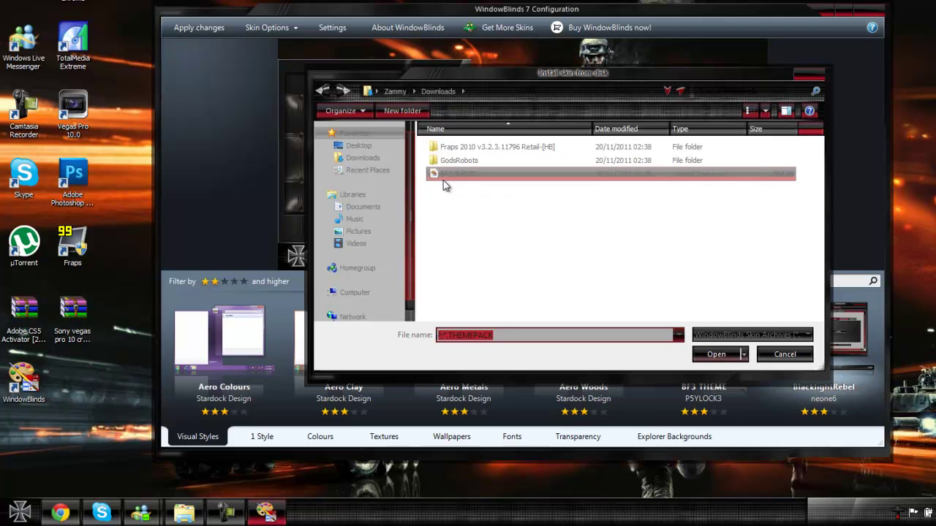
click(785, 354)
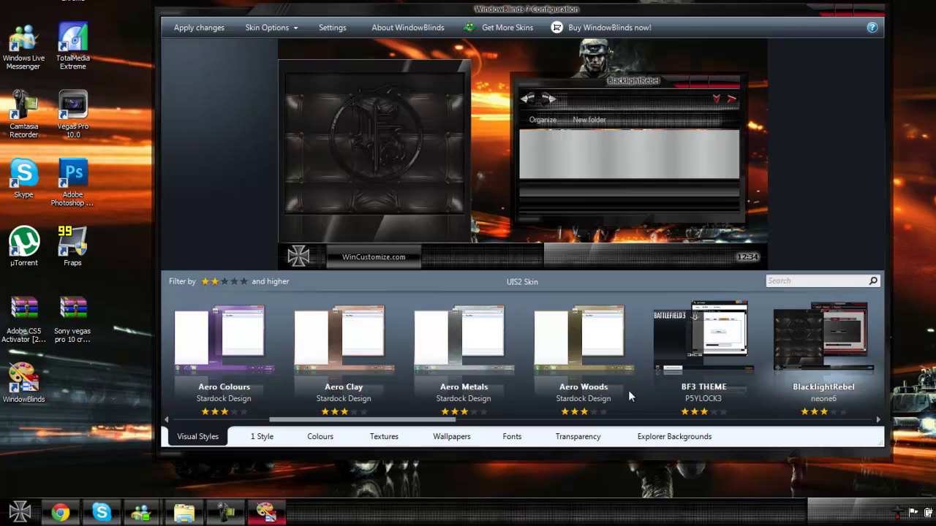
Apply the BF3 THEME visual style, continuing with the WindowBlinds trial.
click(683, 331)
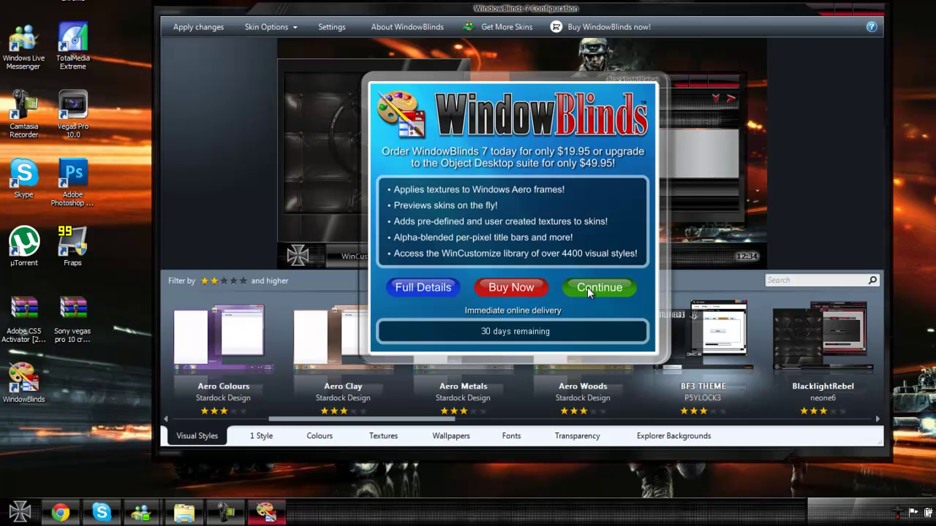
click(588, 288)
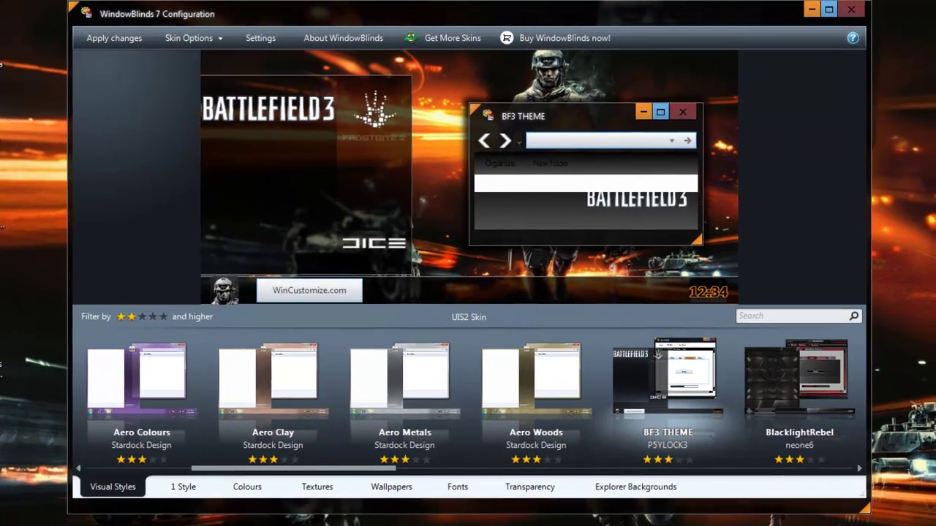
Examine the BF3 THEME skin on the start menu and the taskbar clock's calendar.
key(super)
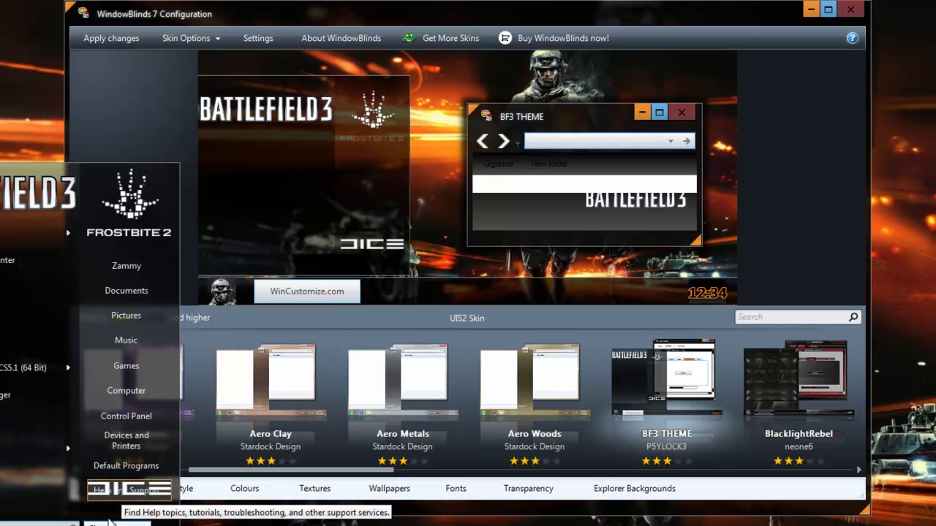
key(Escape)
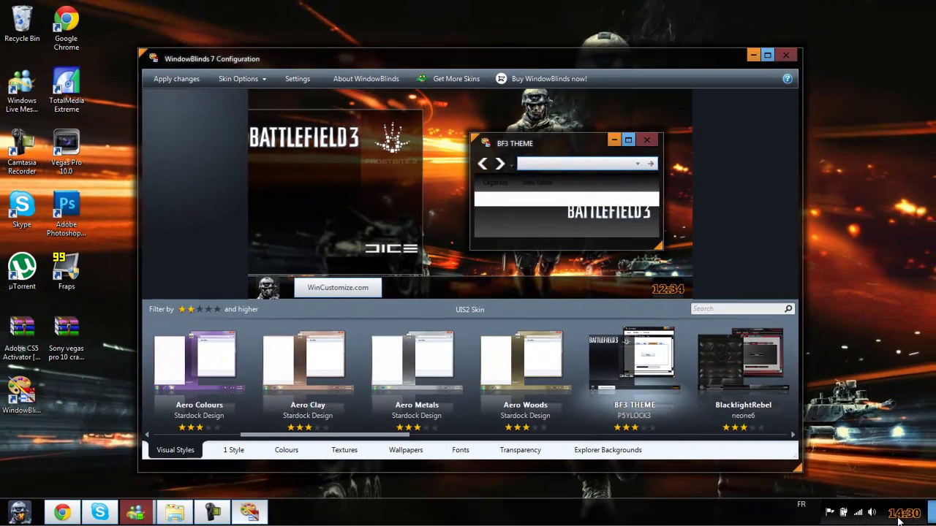
click(903, 514)
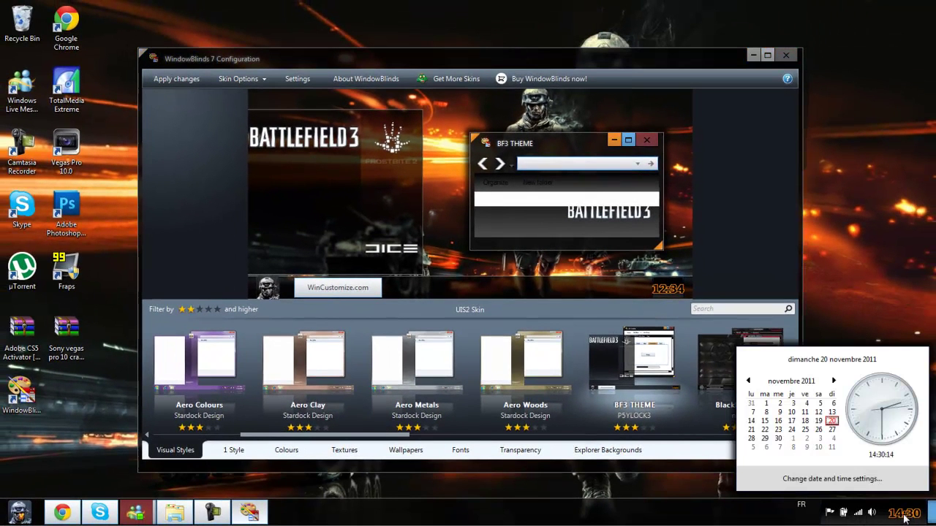
Look over the BF3-skinned start menu, and minimise the WindowBlinds 7 Configuration window to reveal the desktop.
click(690, 516)
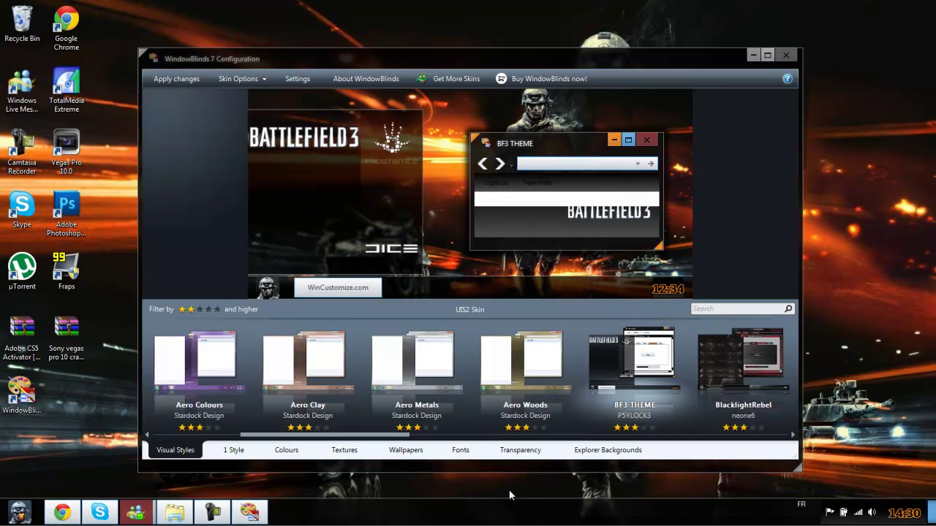
click(20, 512)
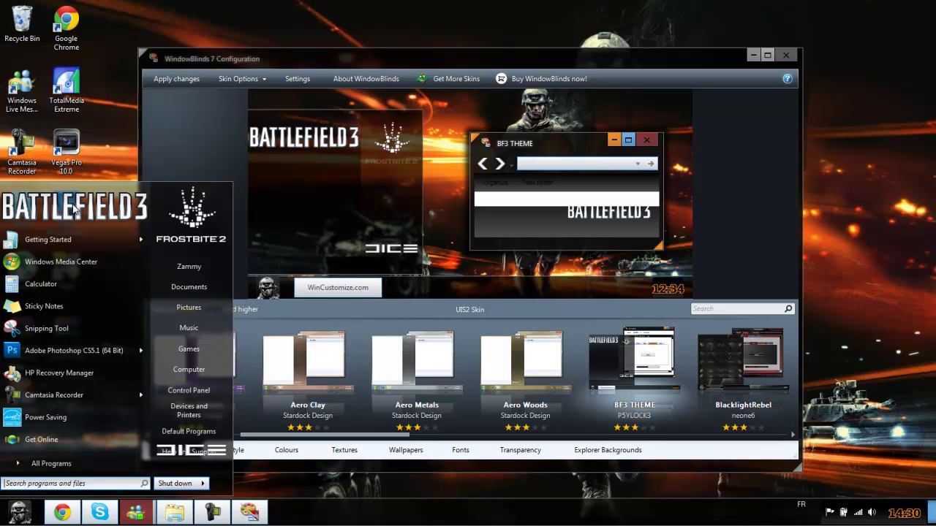
click(754, 57)
click(754, 57)
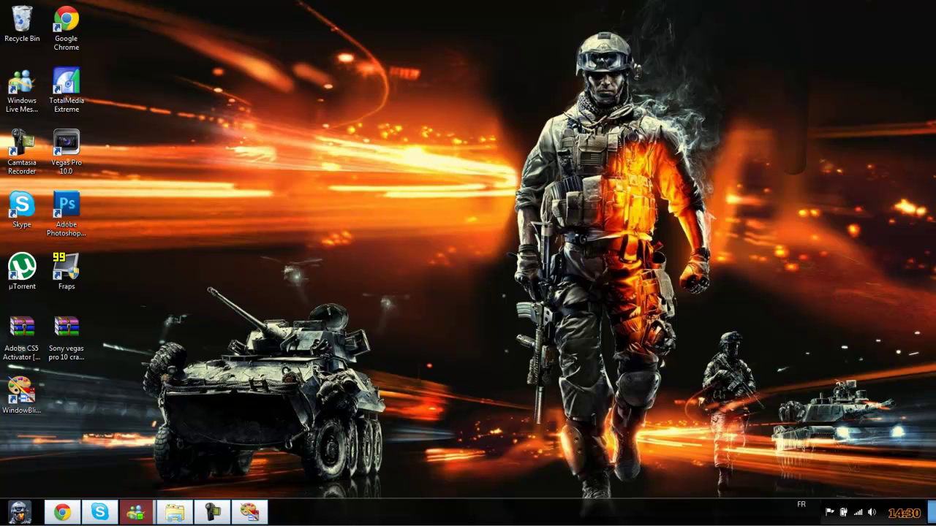
View the start menu against the Battlefield 3 wallpaper, close it, and dismiss the Windows performance notification.
click(63, 513)
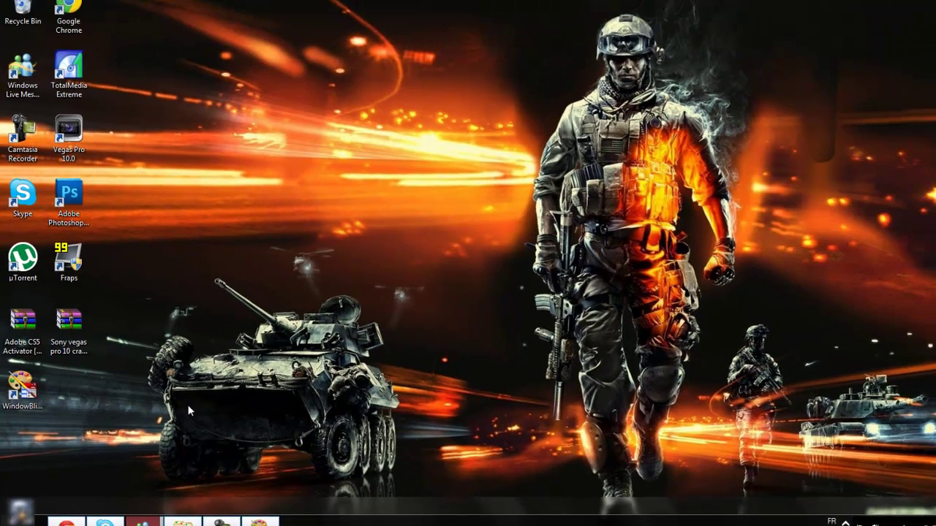
key(super)
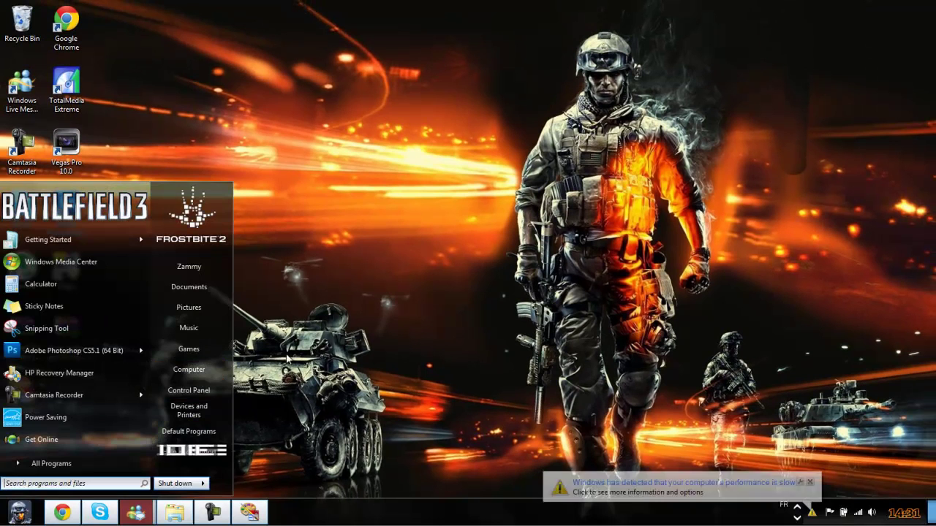
click(333, 358)
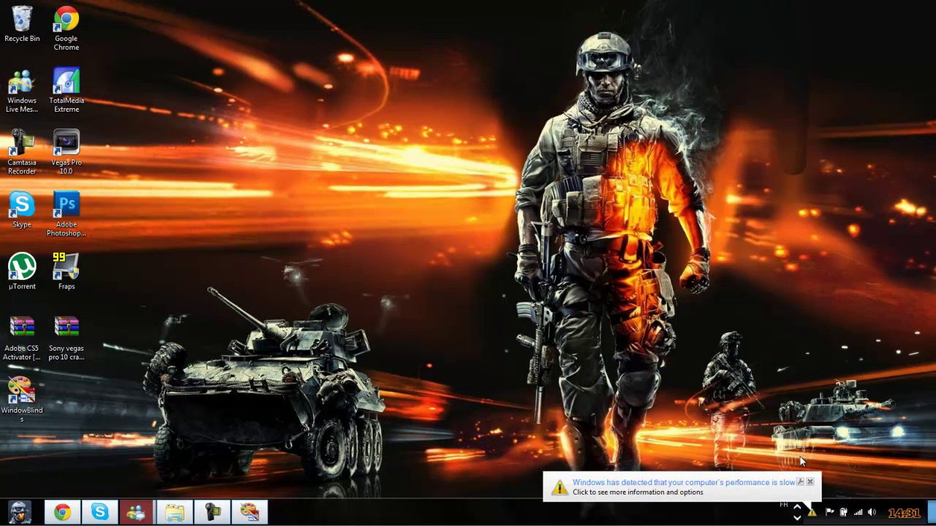
click(810, 482)
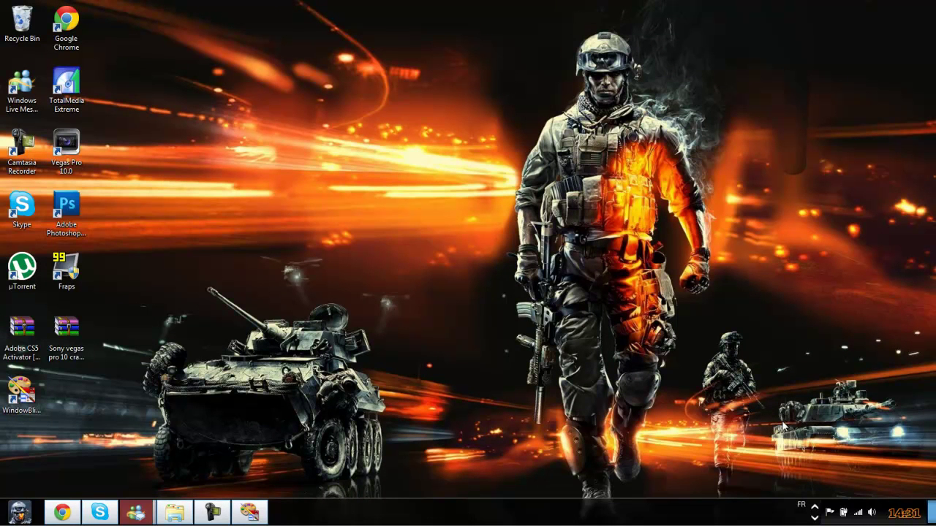